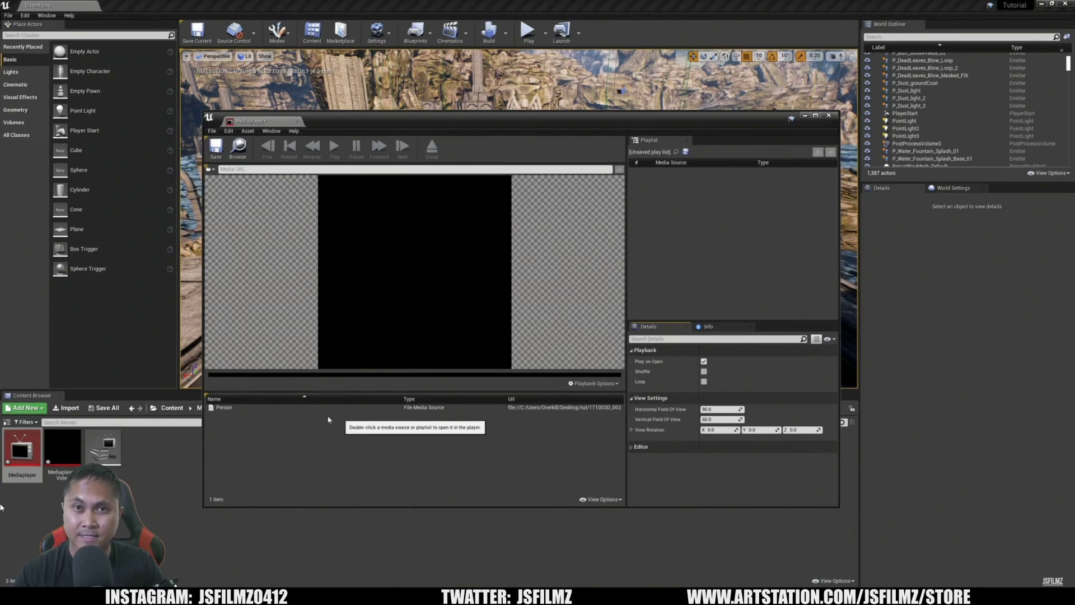
Play the Person green-screen clip in the Media Player.
double_click(285, 408)
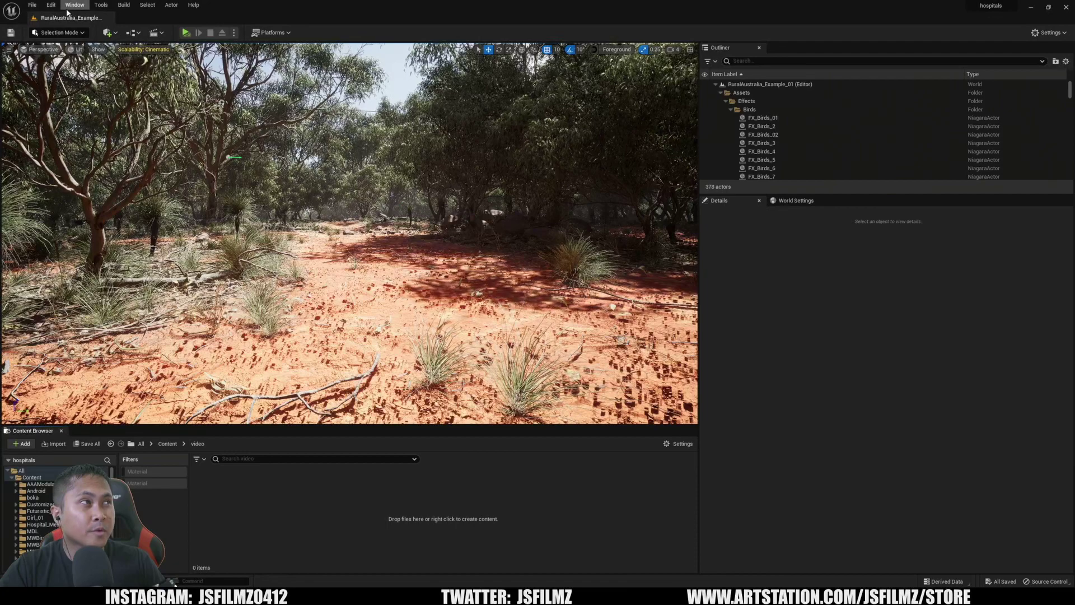
click(51, 5)
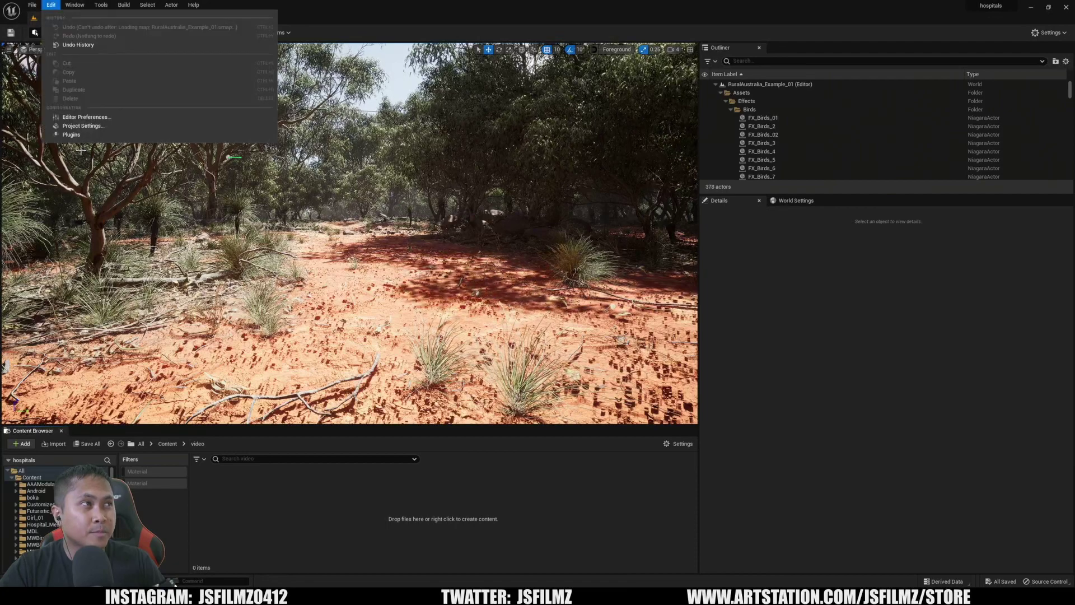
click(78, 135)
click(485, 191)
text(ex)
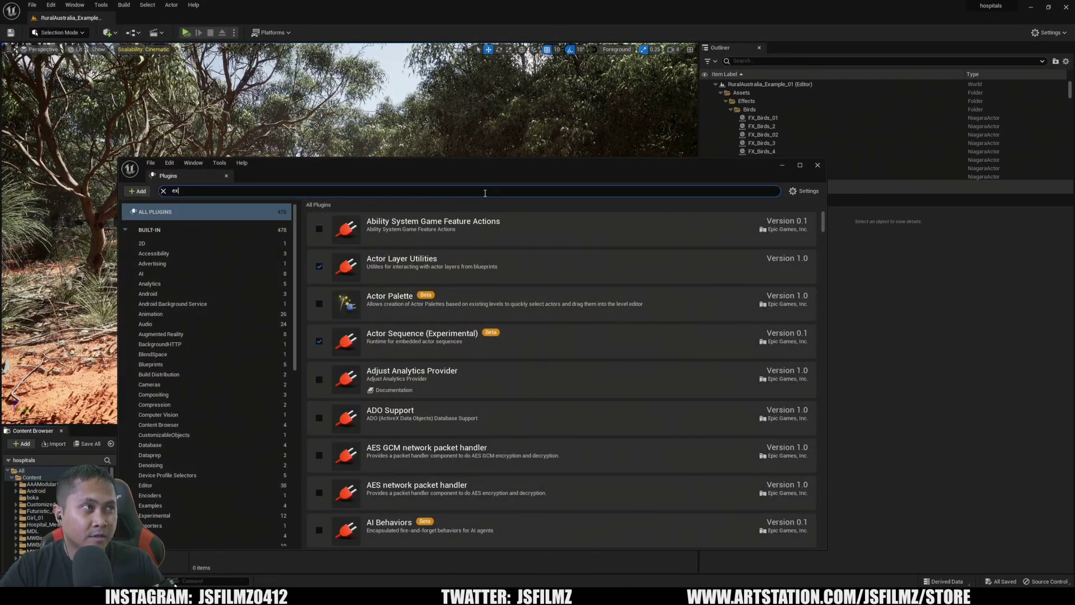
text(r)
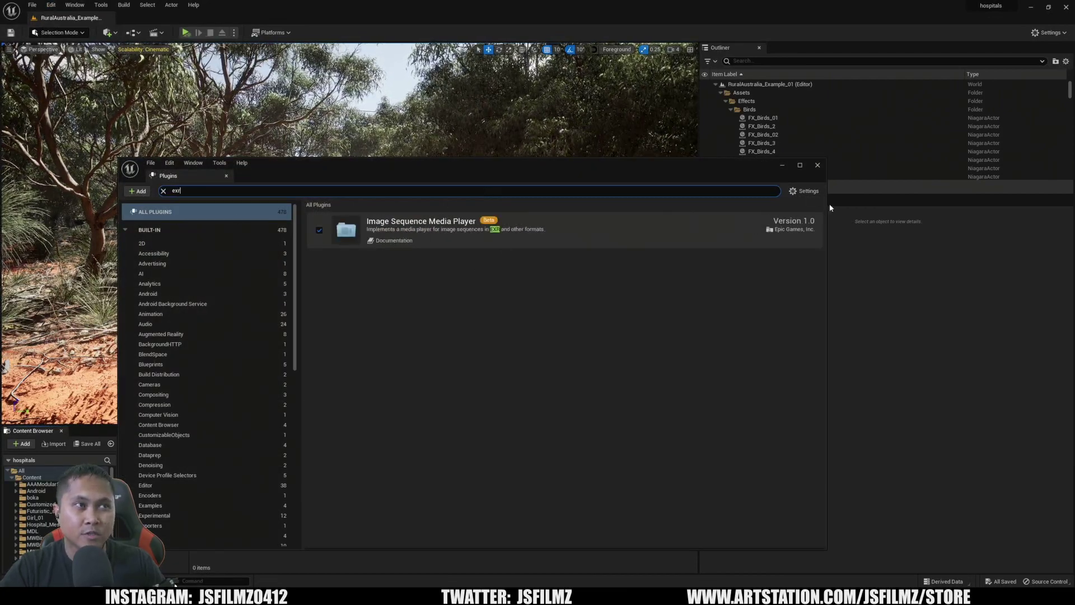
click(817, 166)
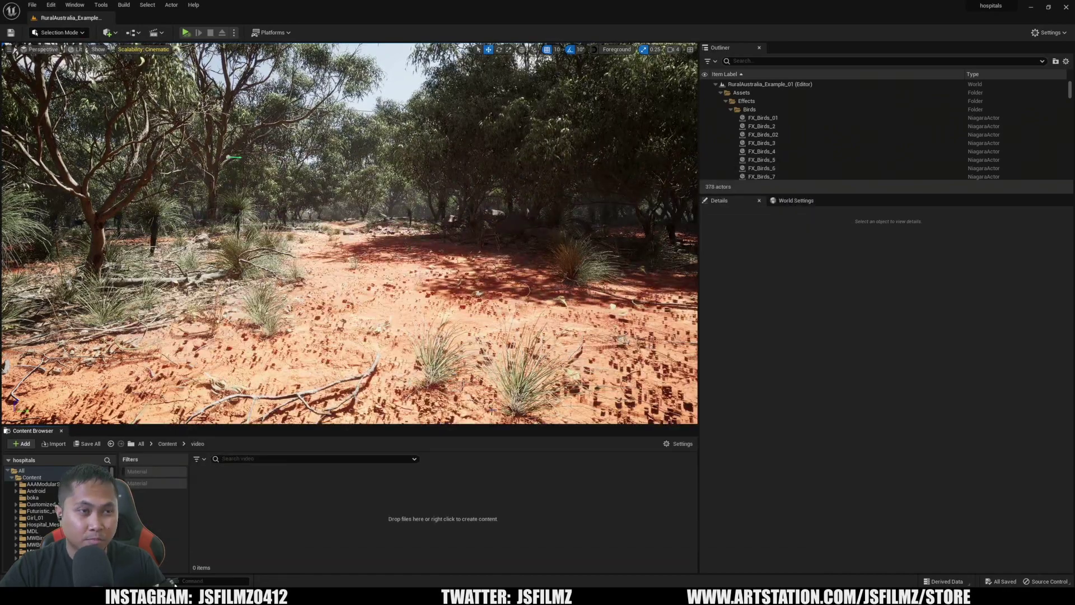
Show the greenscrene folder of numbered EXR frames in File Explorer.
click(175, 584)
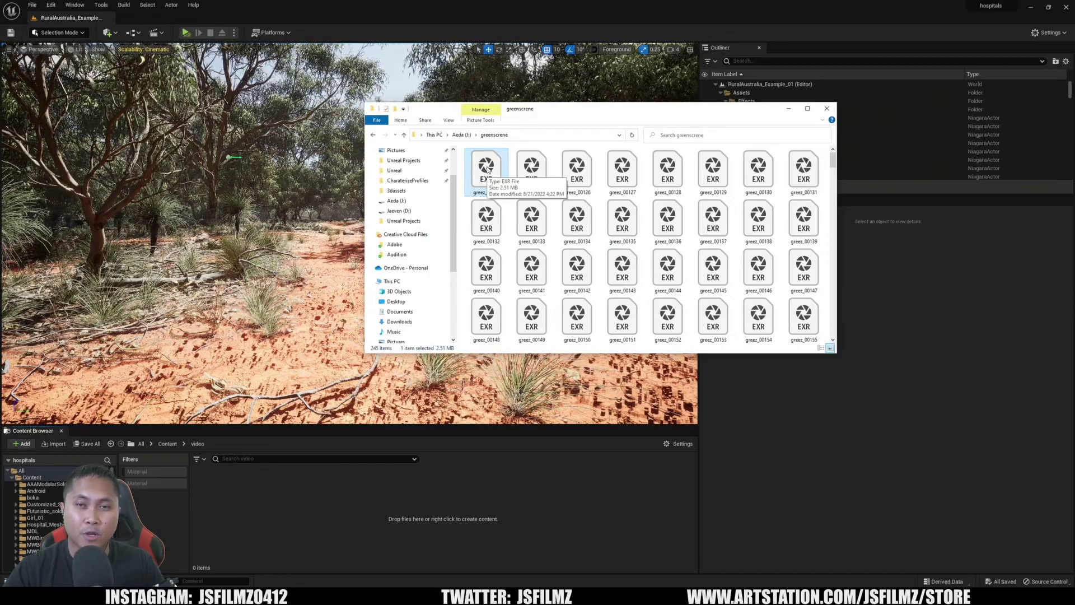
Create a new Img Media Source asset named 'same' in the video folder.
click(244, 492)
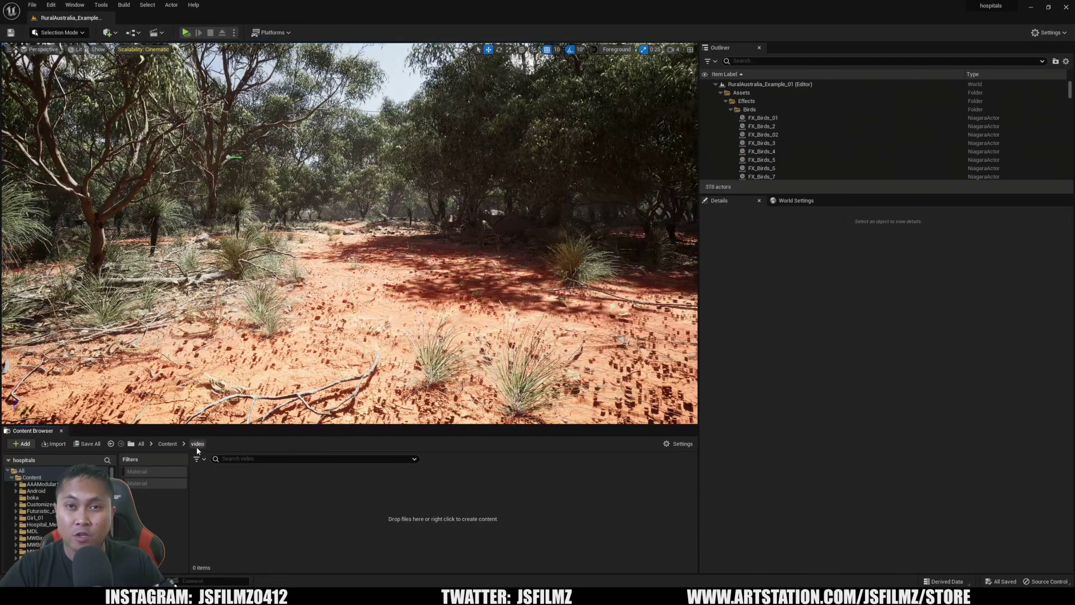
right_click(214, 493)
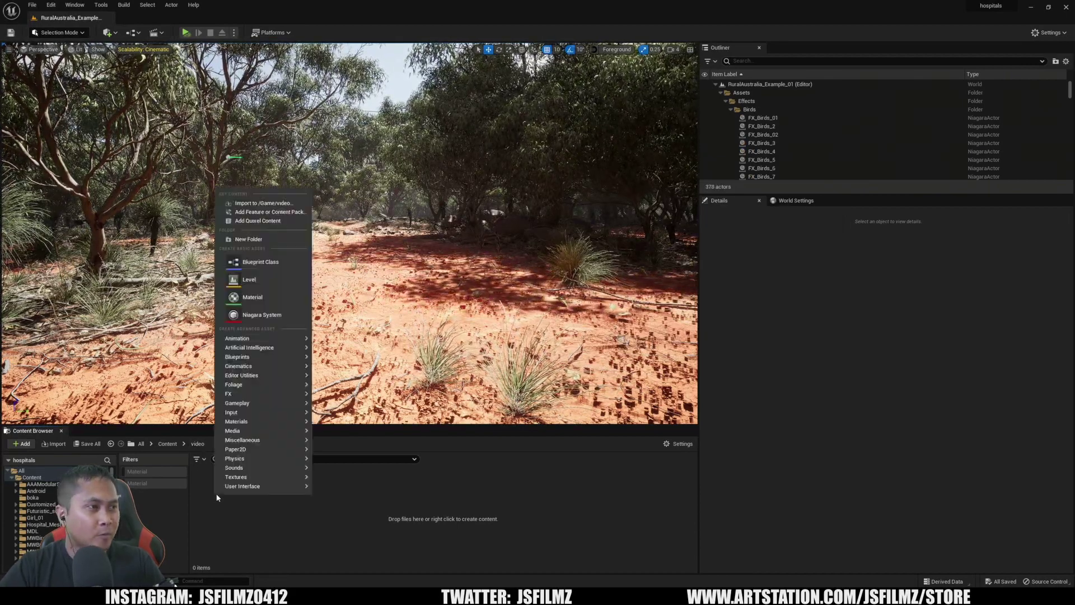
mouse_move(240, 414)
mouse_move(239, 434)
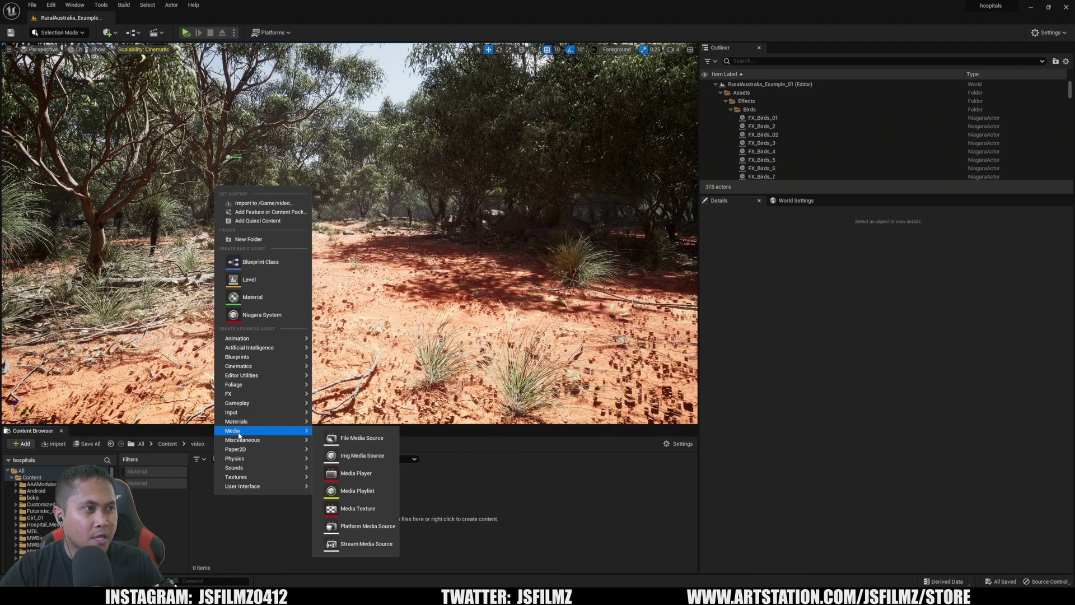
click(359, 456)
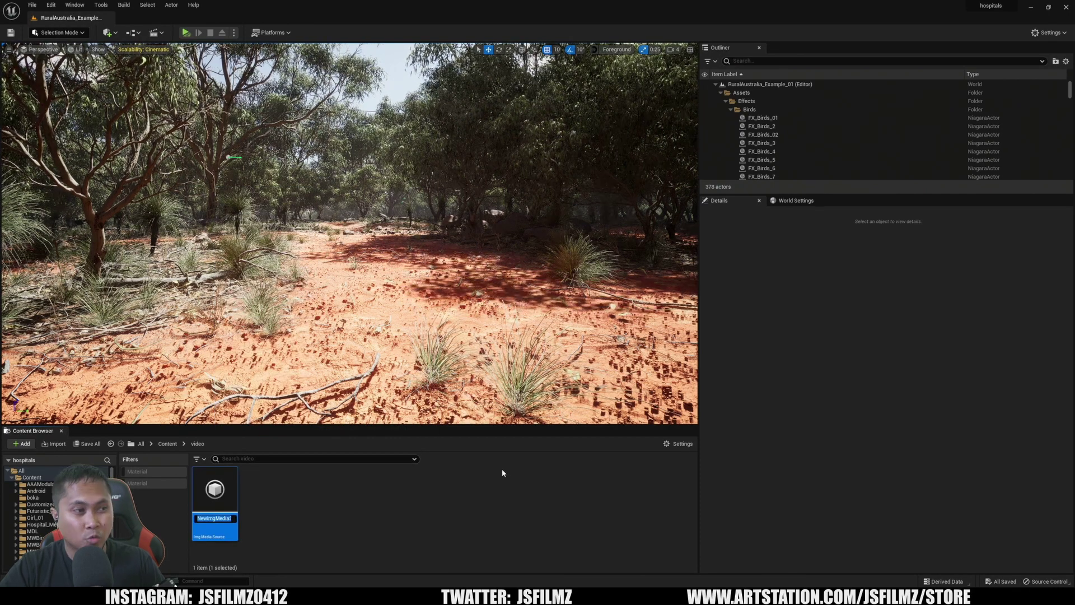
text(same)
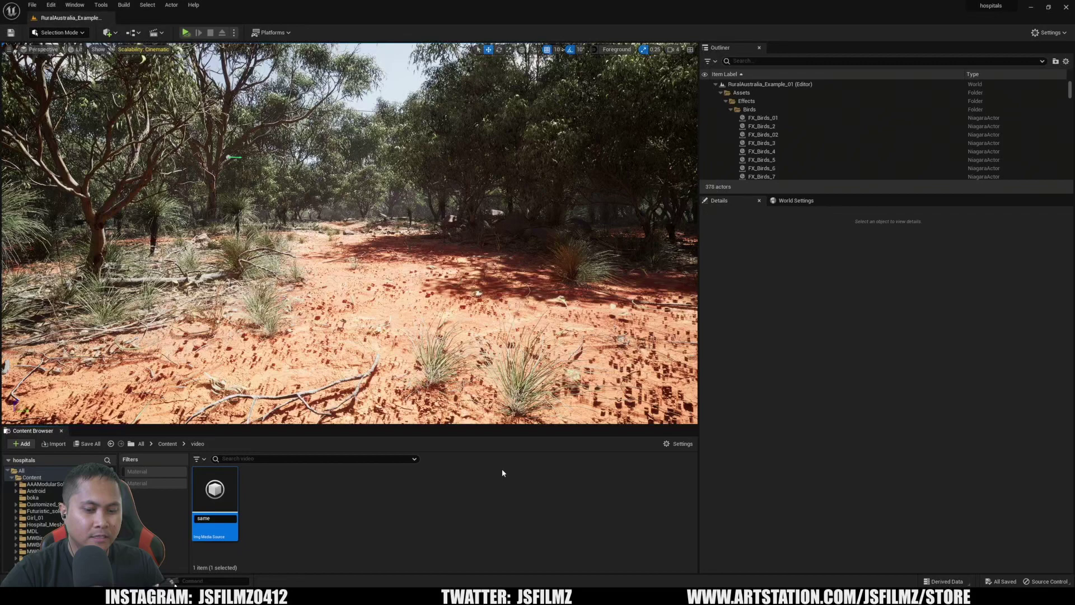
key(Return)
Point the 'same' source's sequence path to greenscrene with a 30 fps frame rate override.
double_click(215, 493)
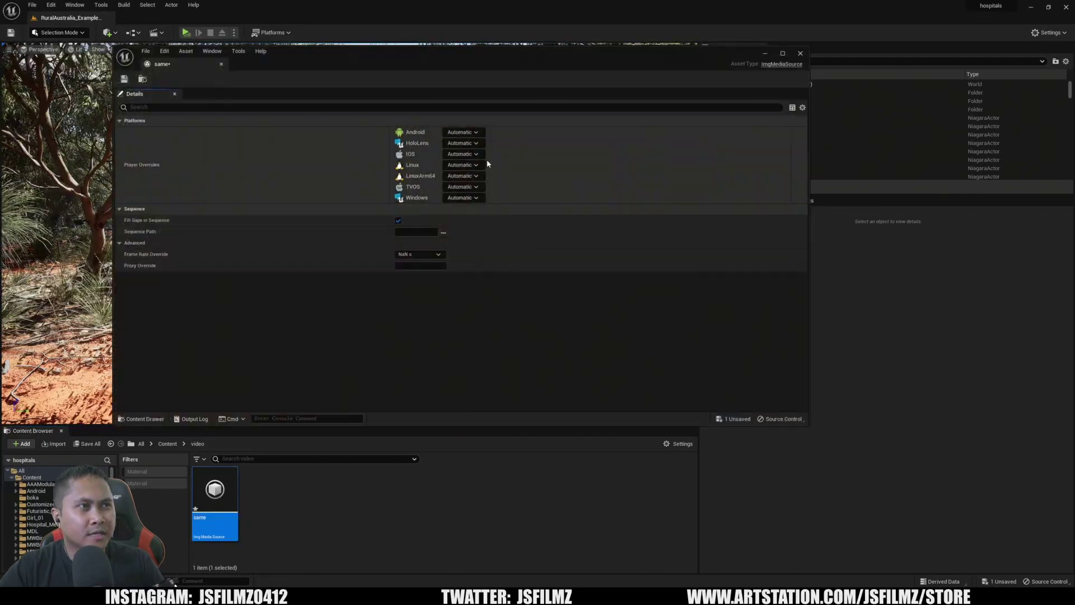
click(442, 233)
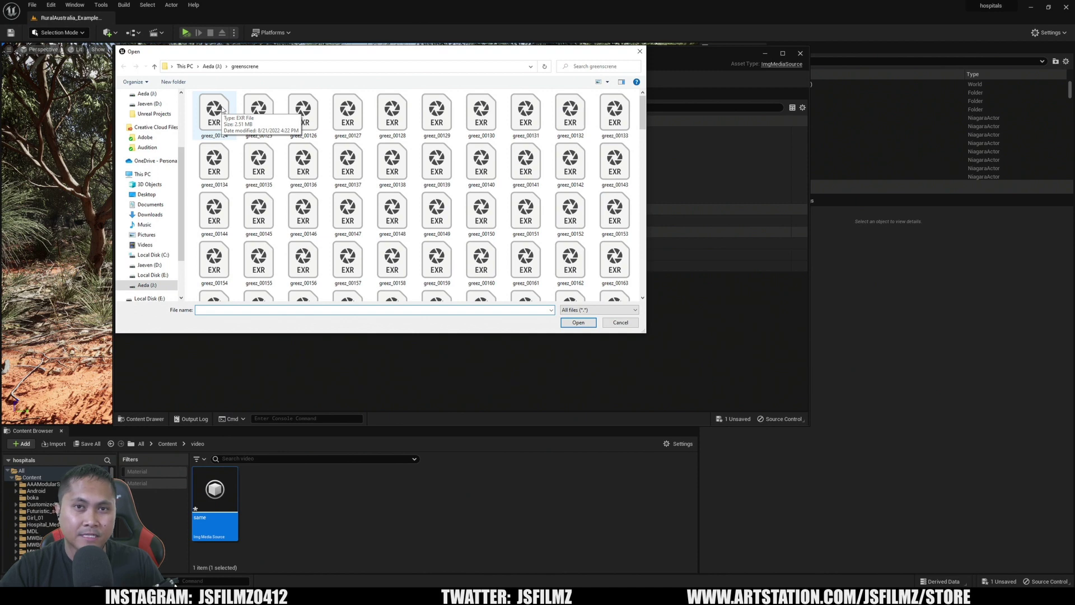
click(574, 323)
click(440, 255)
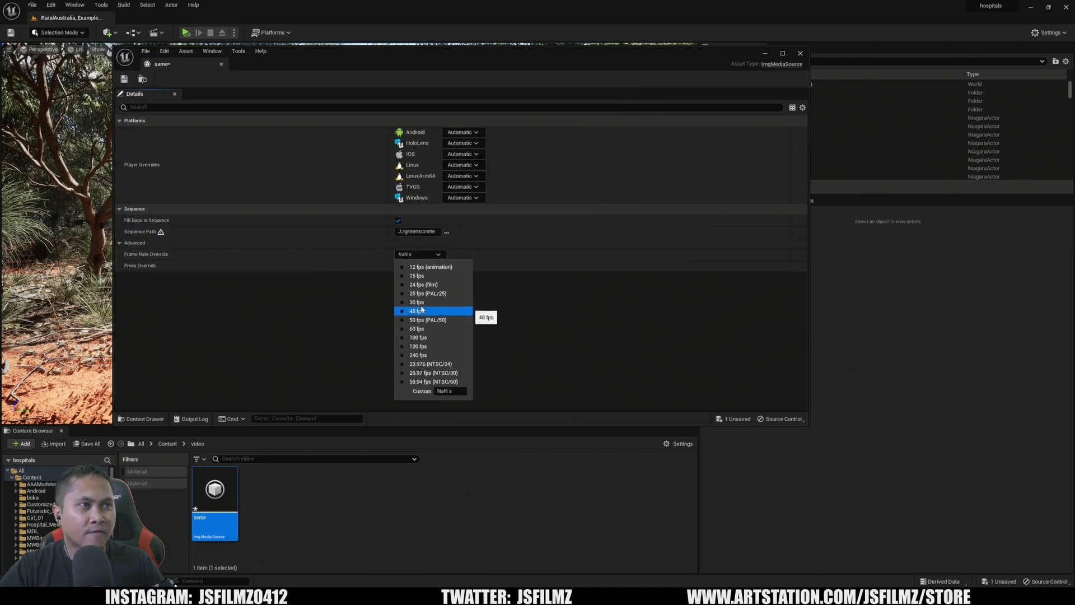
click(417, 302)
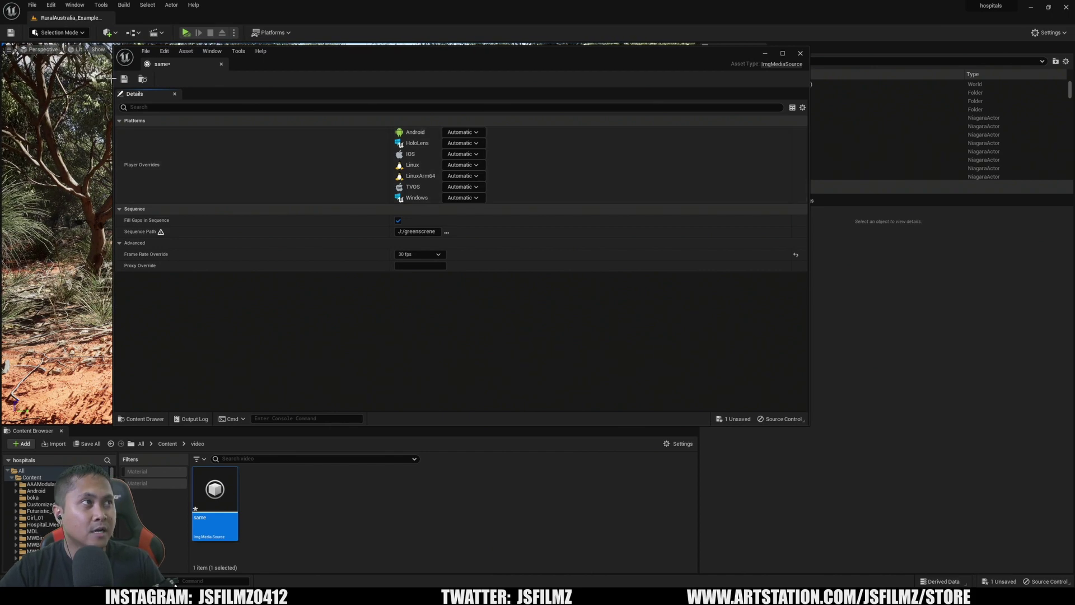
click(799, 53)
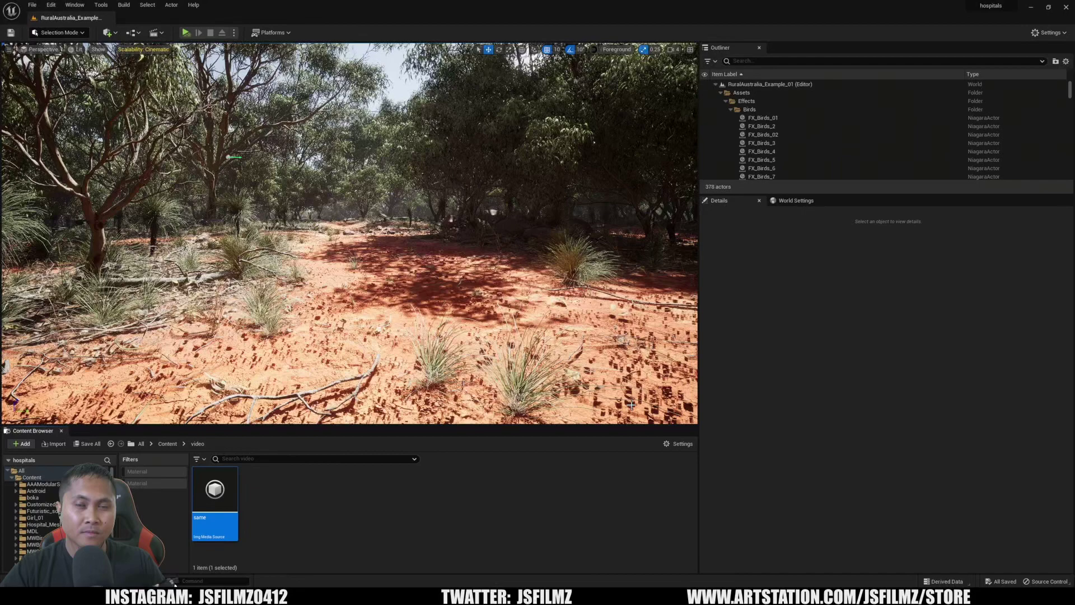
Place 'same' as a media plate in the clearing and play the level in Game View.
drag(232, 518, 403, 228)
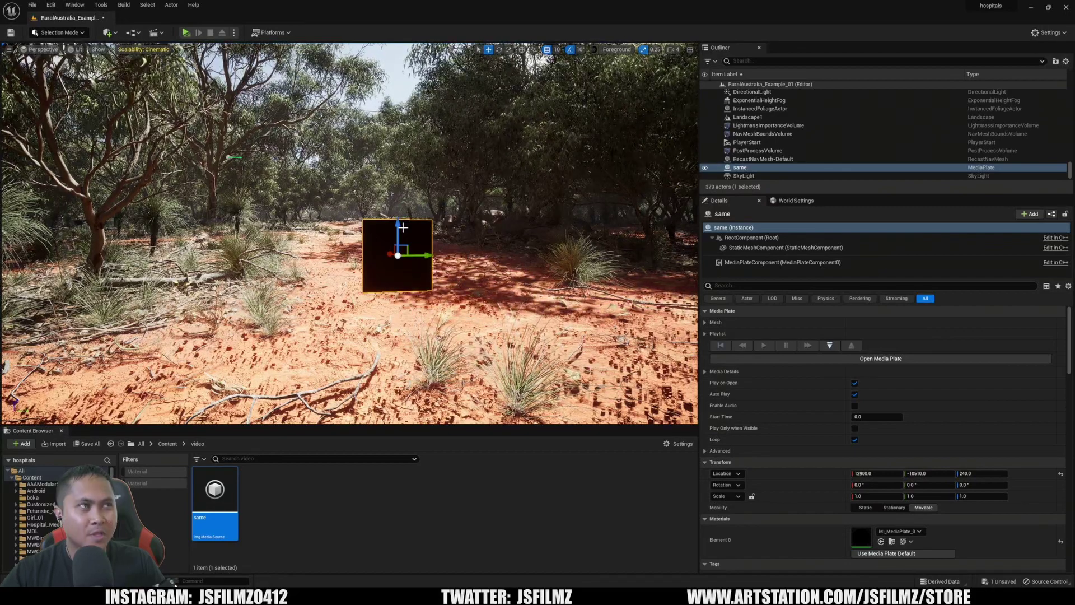
click(234, 32)
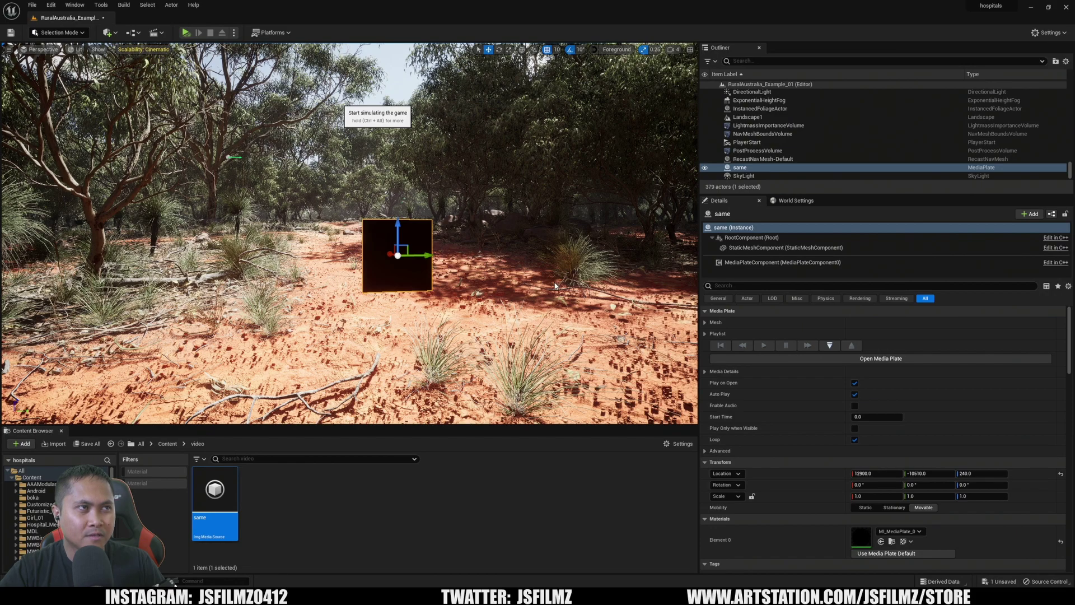
scroll(547, 280, up, 8)
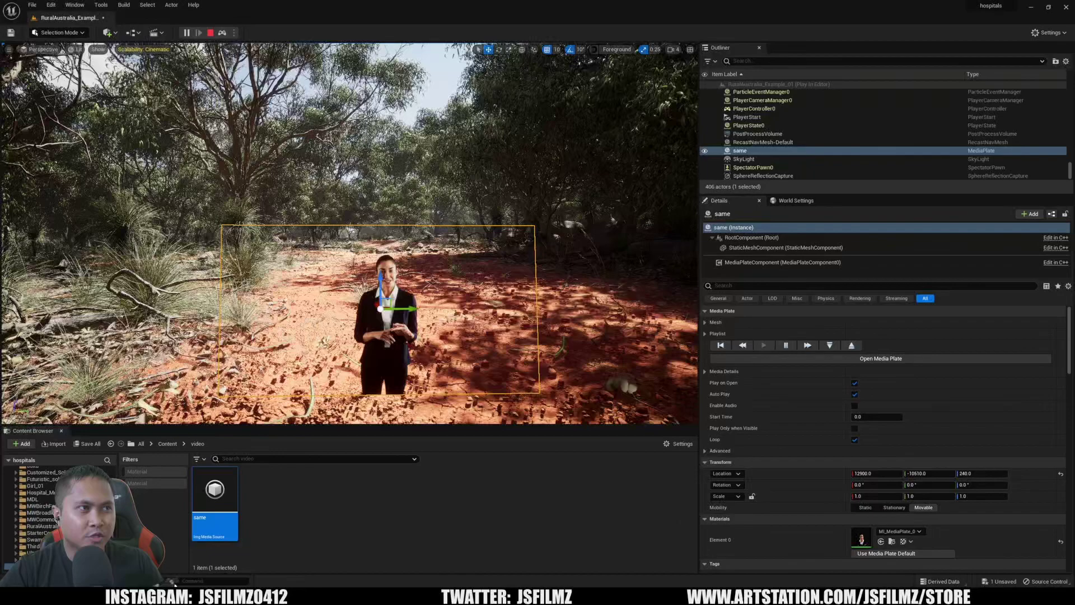
key(g)
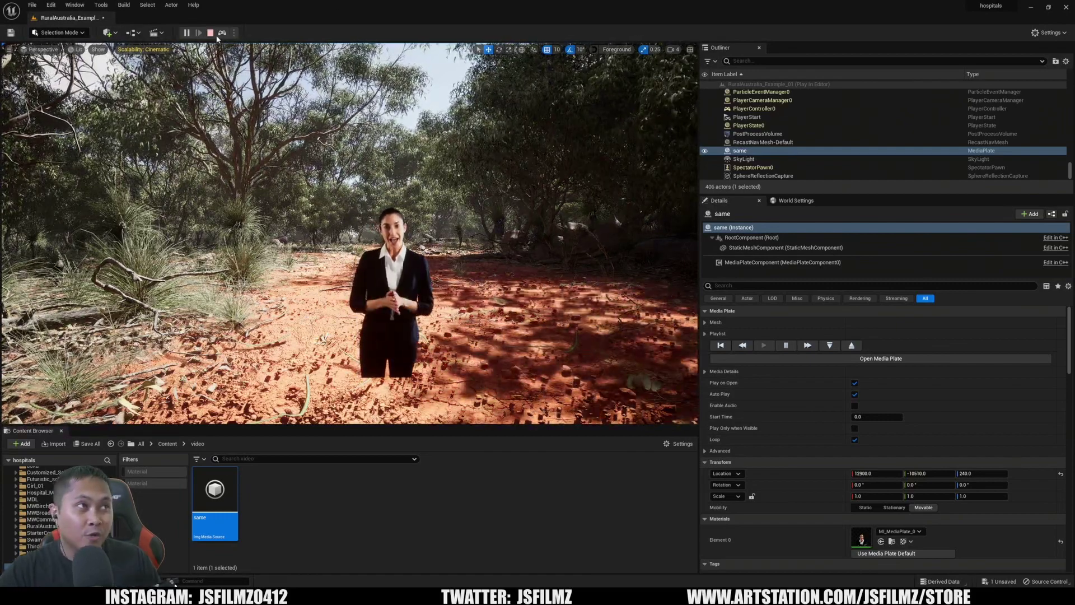
Stop play and add and save a new level sequence.
click(210, 32)
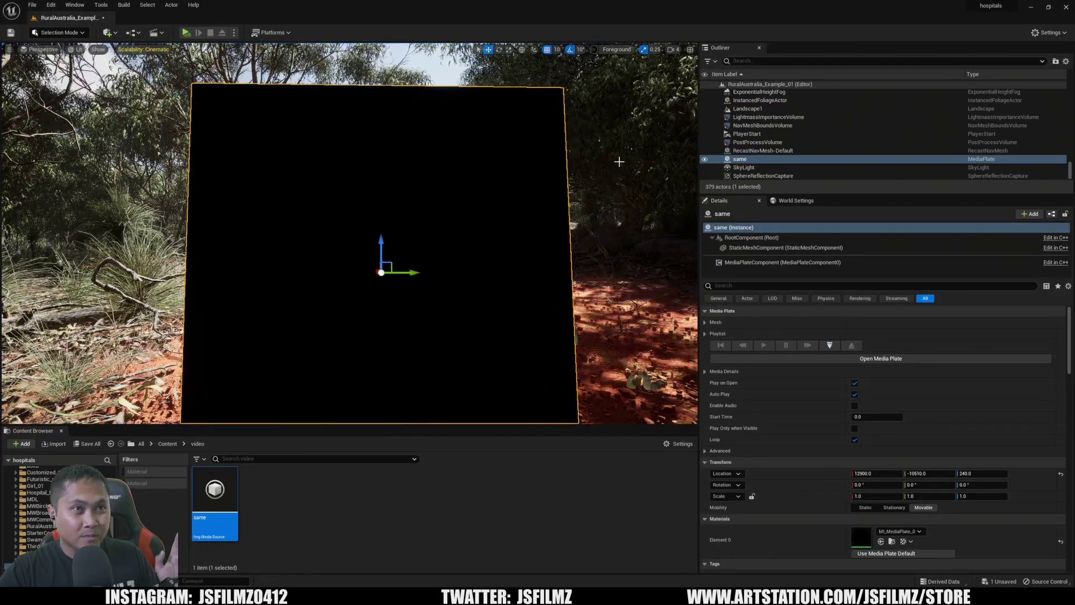
click(185, 55)
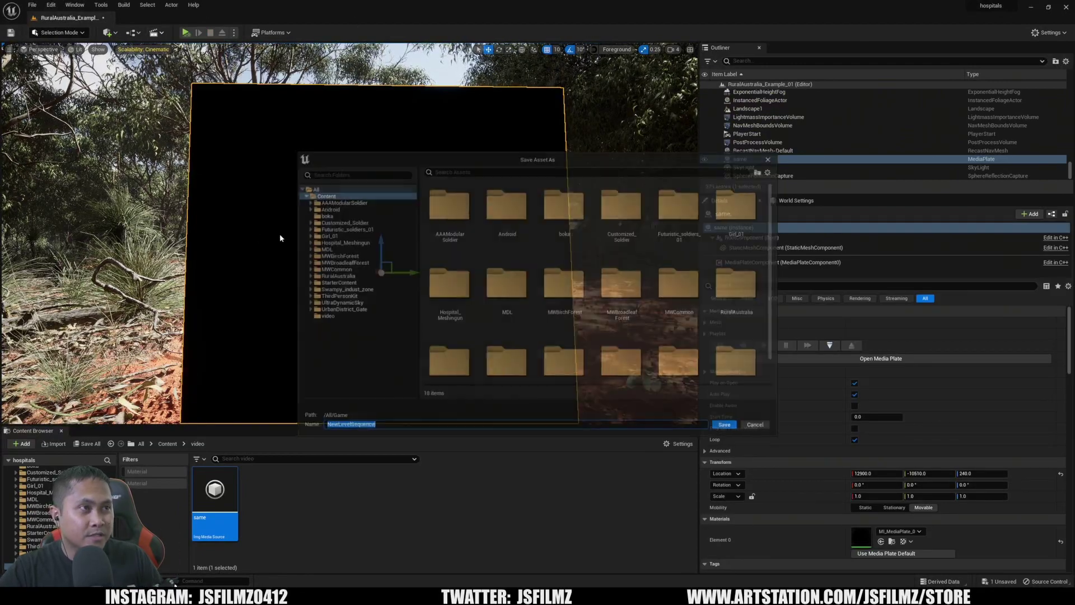
click(724, 427)
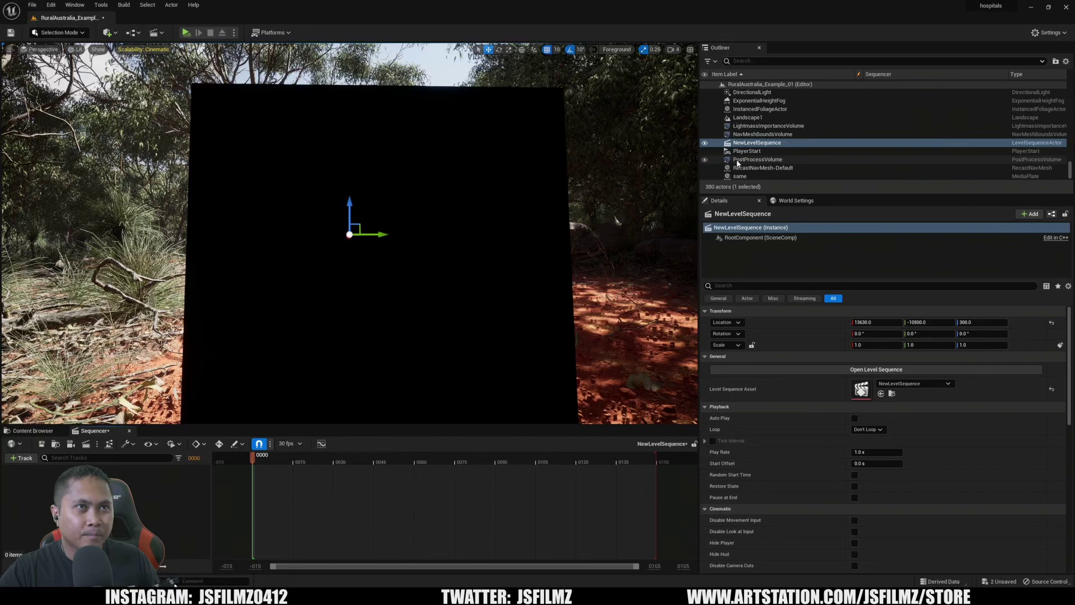
Add the 'same' media plate to the sequence as a track, turning off its autoplay.
click(502, 238)
drag(747, 163, 134, 448)
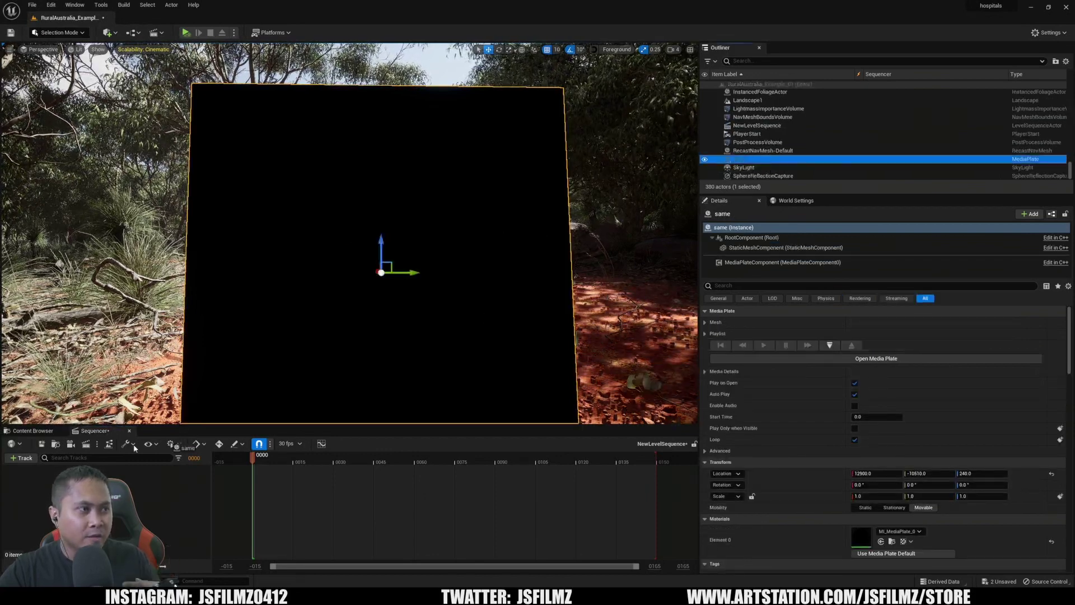
drag(37, 492, 40, 492)
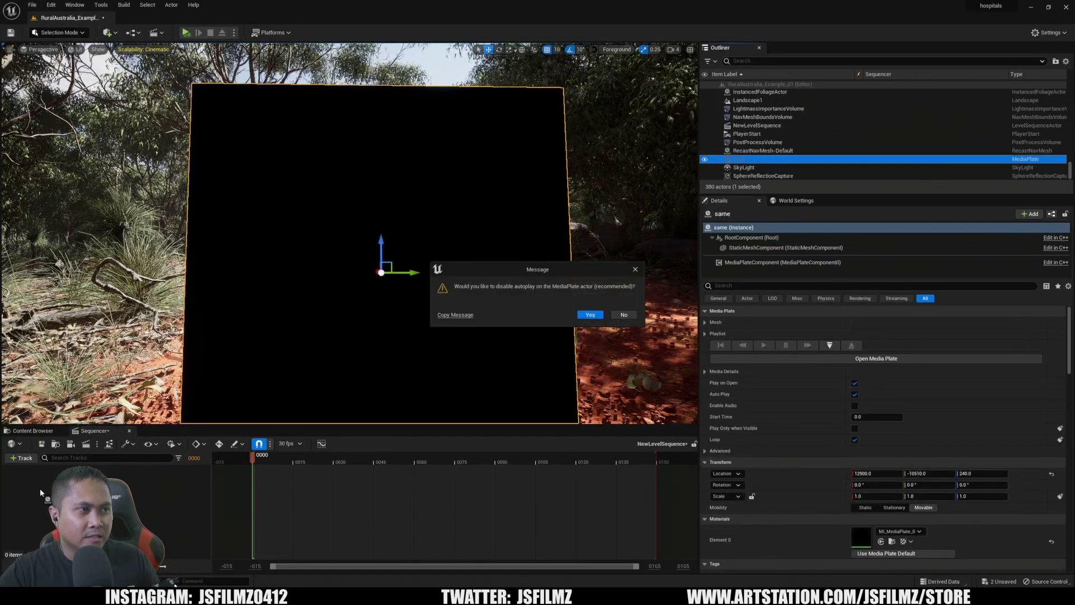
click(591, 315)
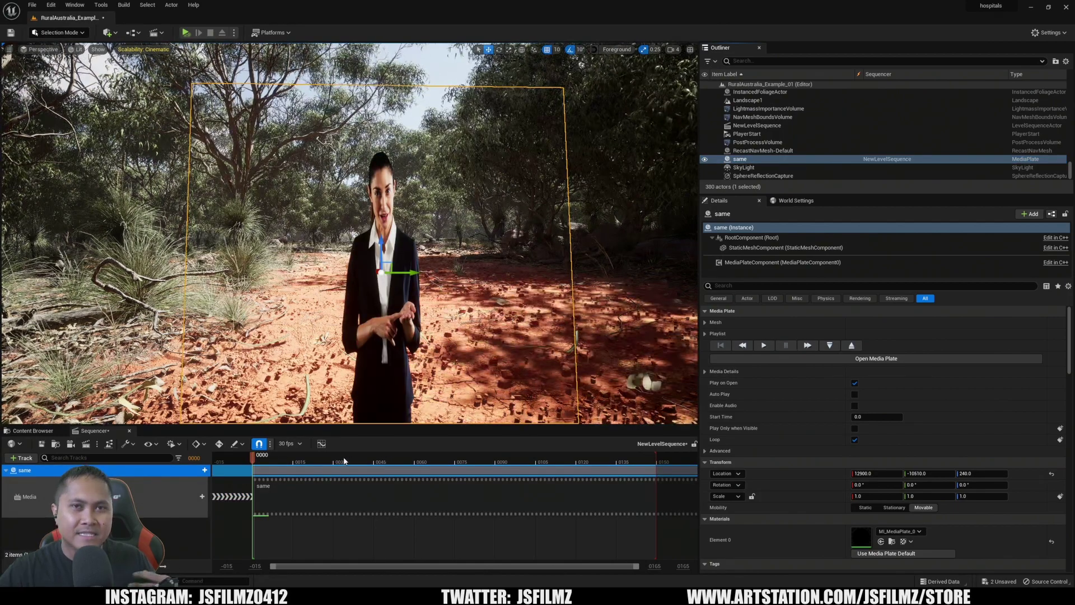
End the playback range at the media clip's end and preview the sequence.
ctrl+scroll(436, 467, down, 3)
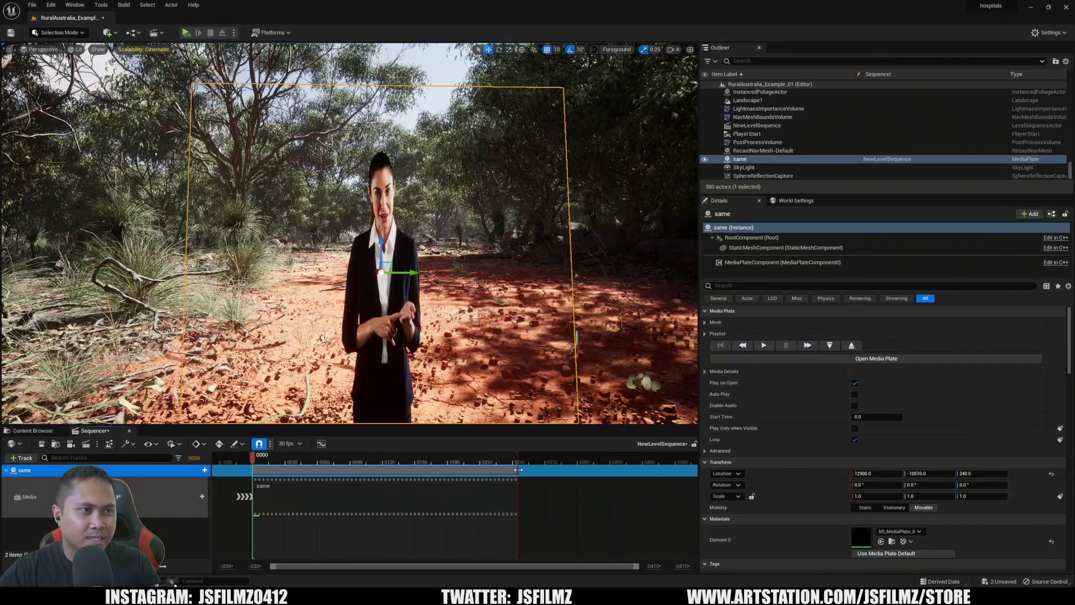
drag(527, 468, 518, 468)
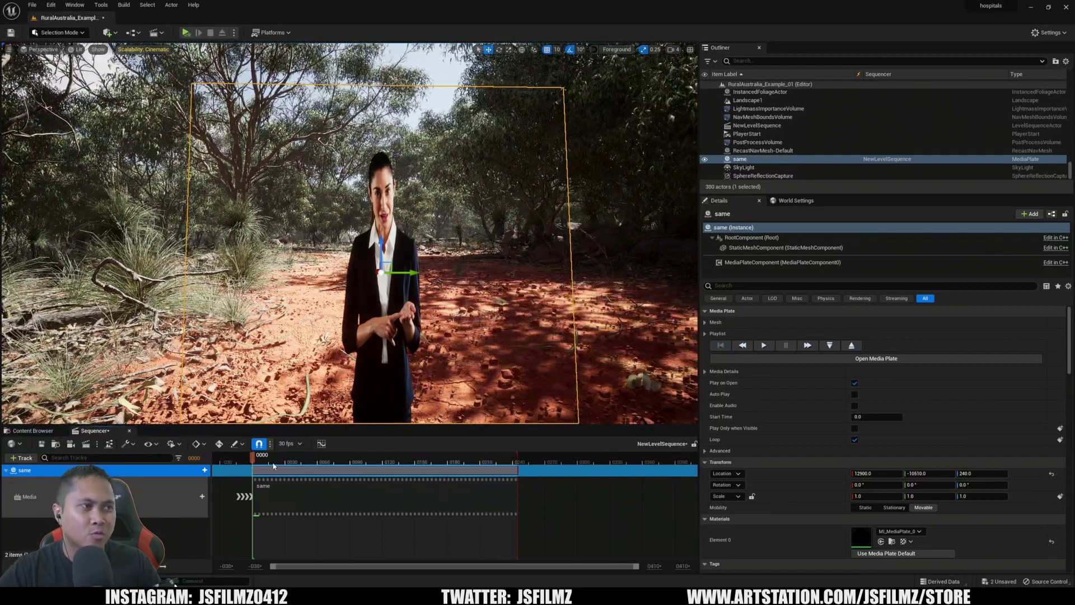
key(space)
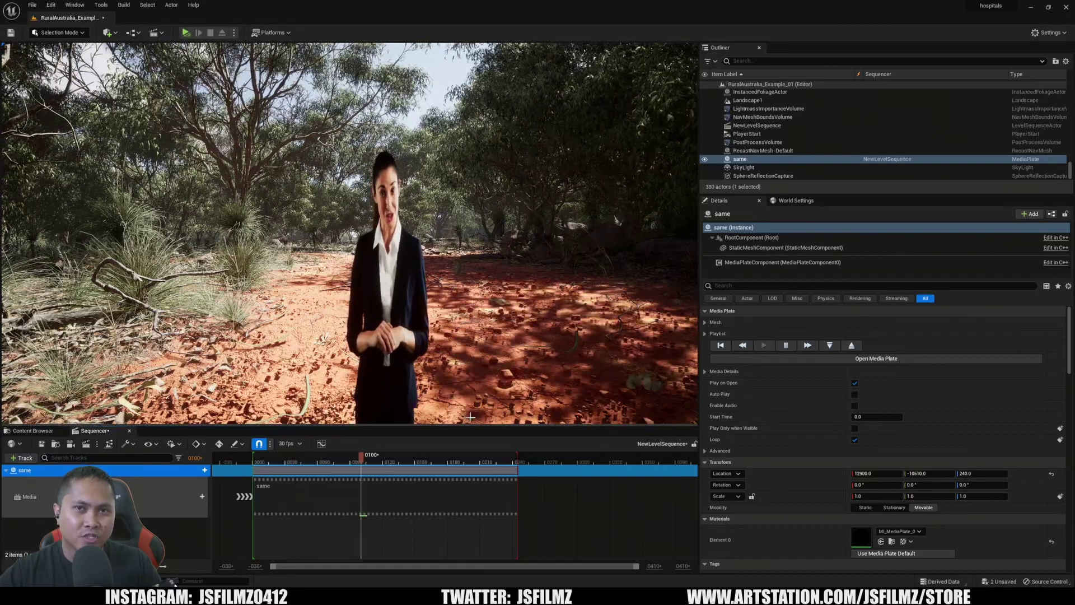
key(space)
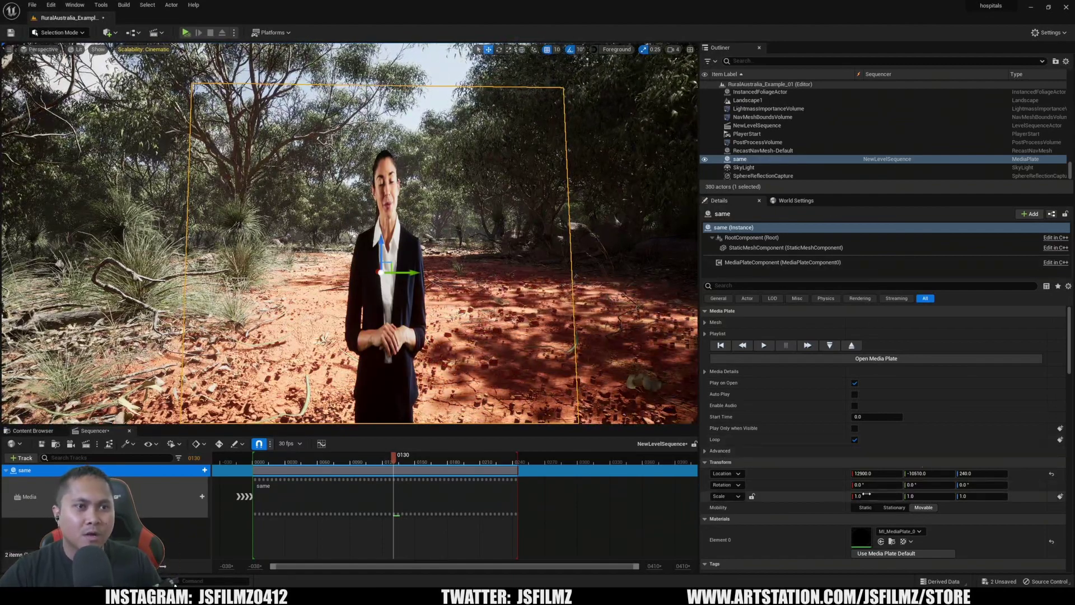
Set the media plate's Scale Y to 1.7.
click(928, 497)
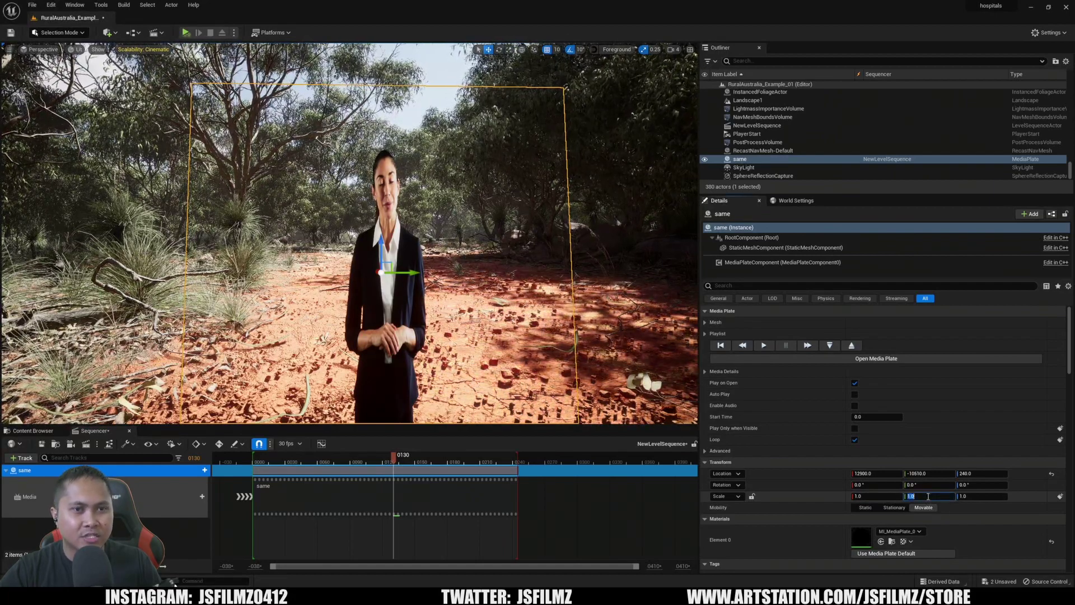
text(1.7)
key(Return)
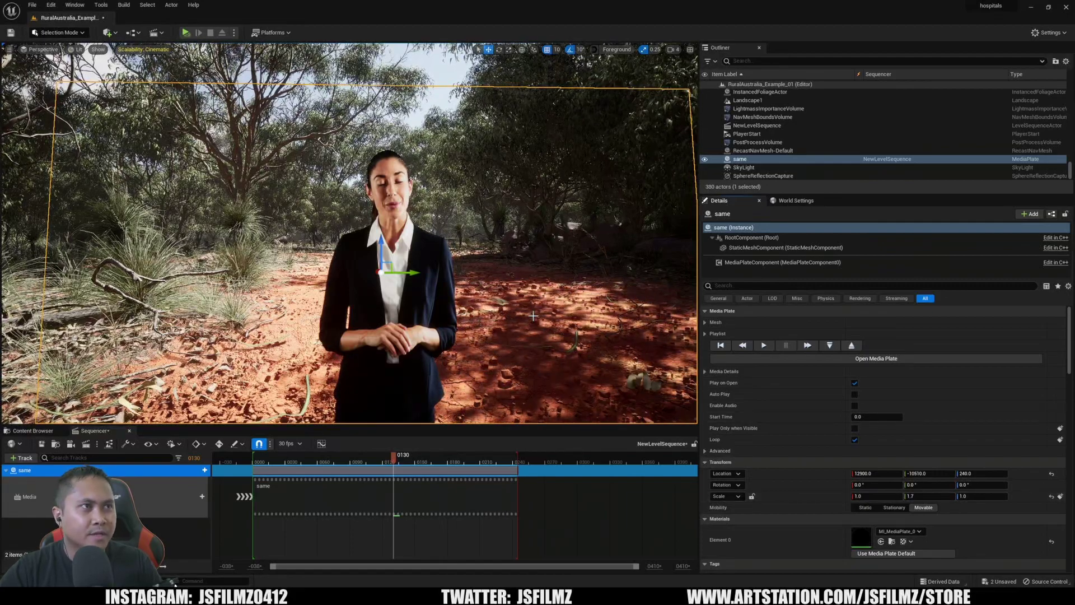
scroll(95, 394, down, 2)
scroll(101, 403, down, 1)
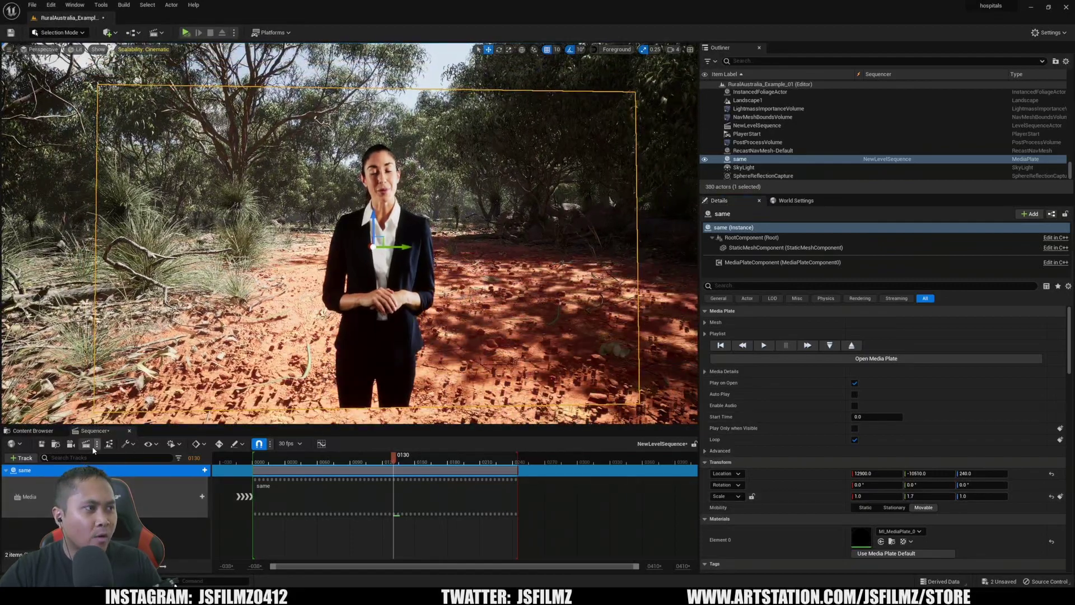
Add a cine camera aimed at the presenter, eyedropping focus onto her at about 112.8 cm.
click(70, 444)
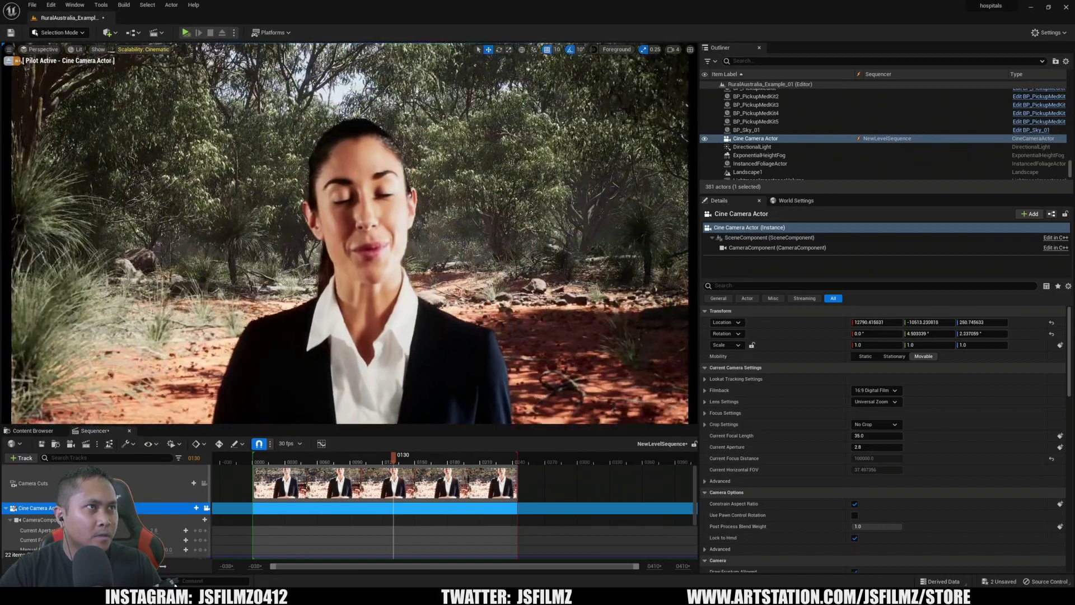
right_drag(644, 386, 616, 414)
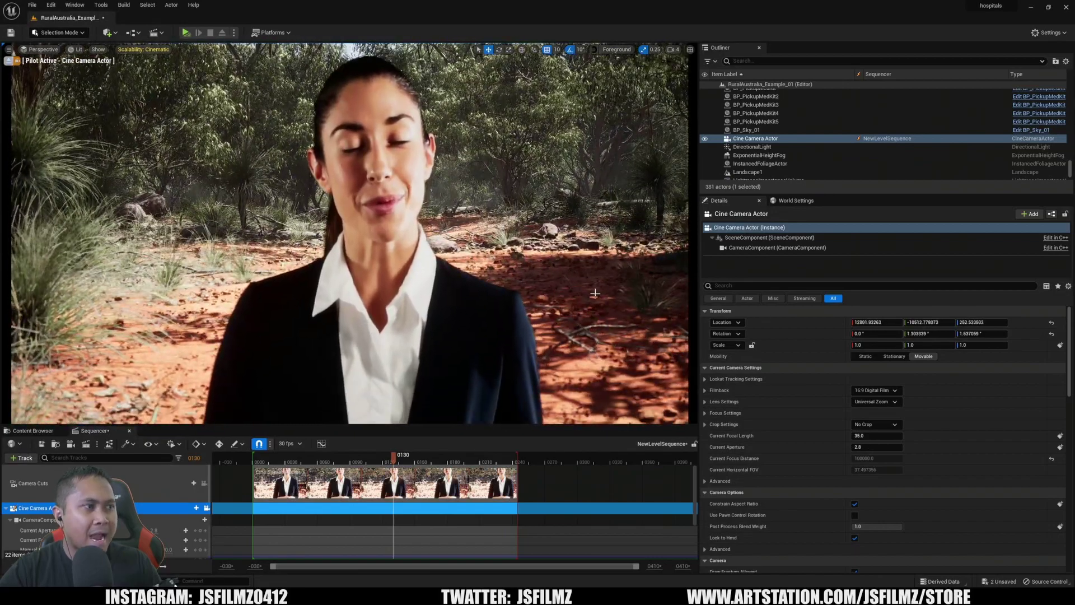
click(713, 414)
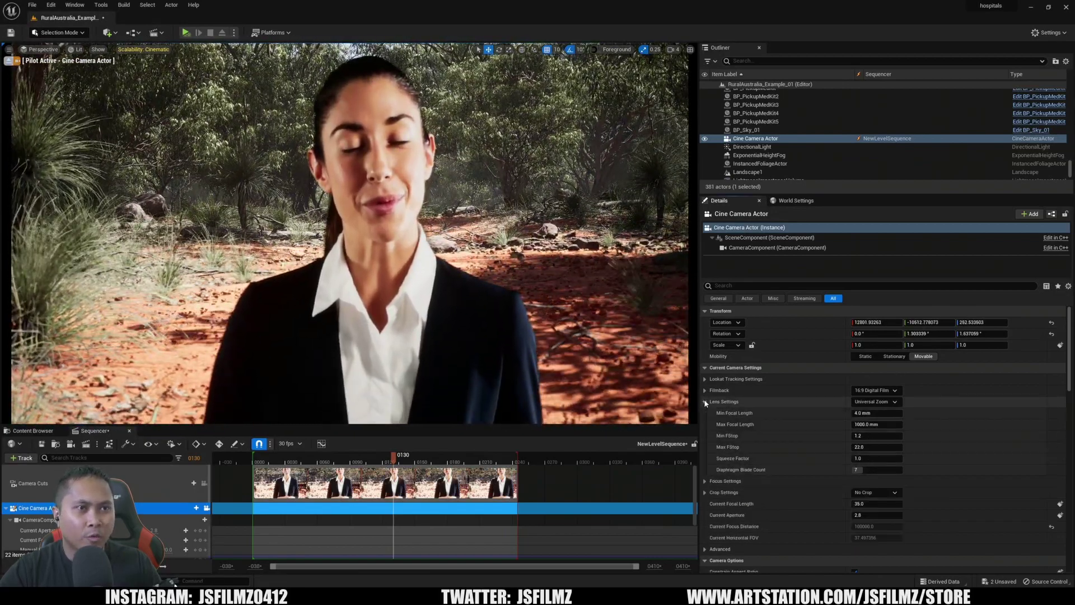
click(854, 446)
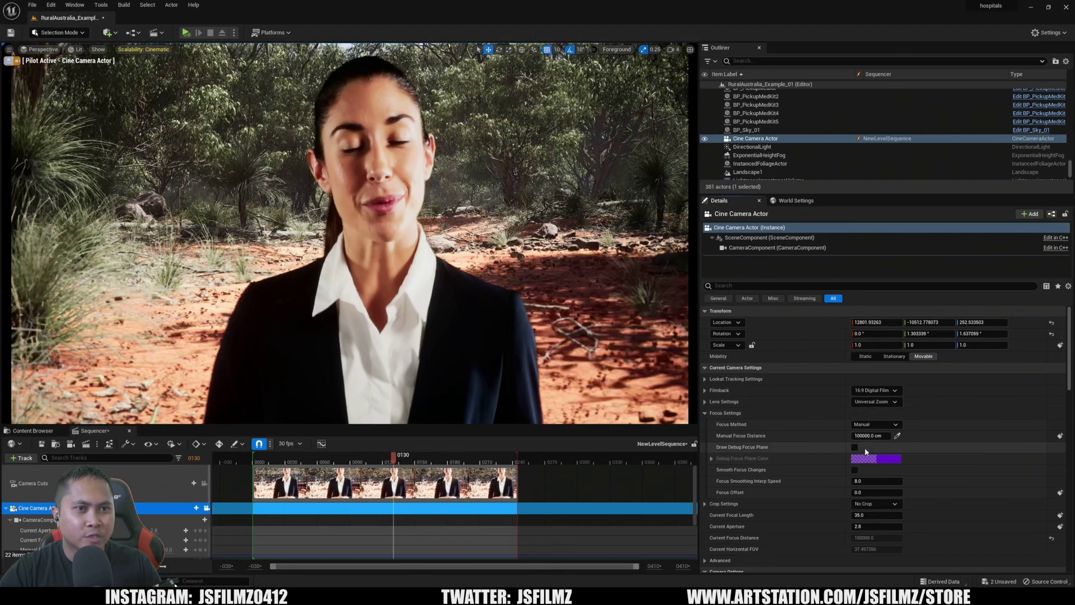
click(896, 436)
click(417, 242)
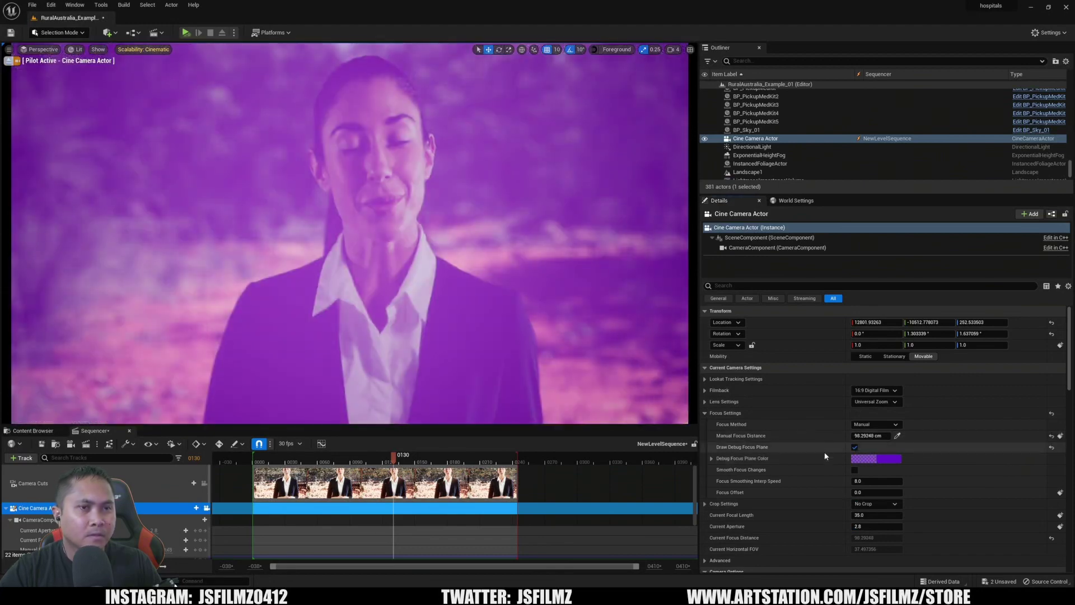
click(855, 447)
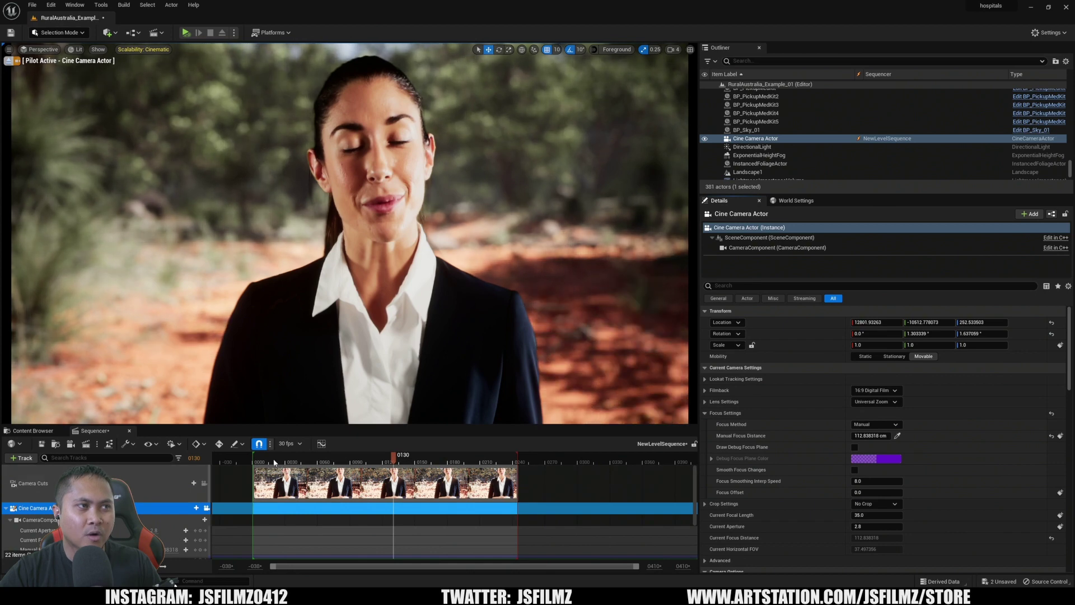
key(Up)
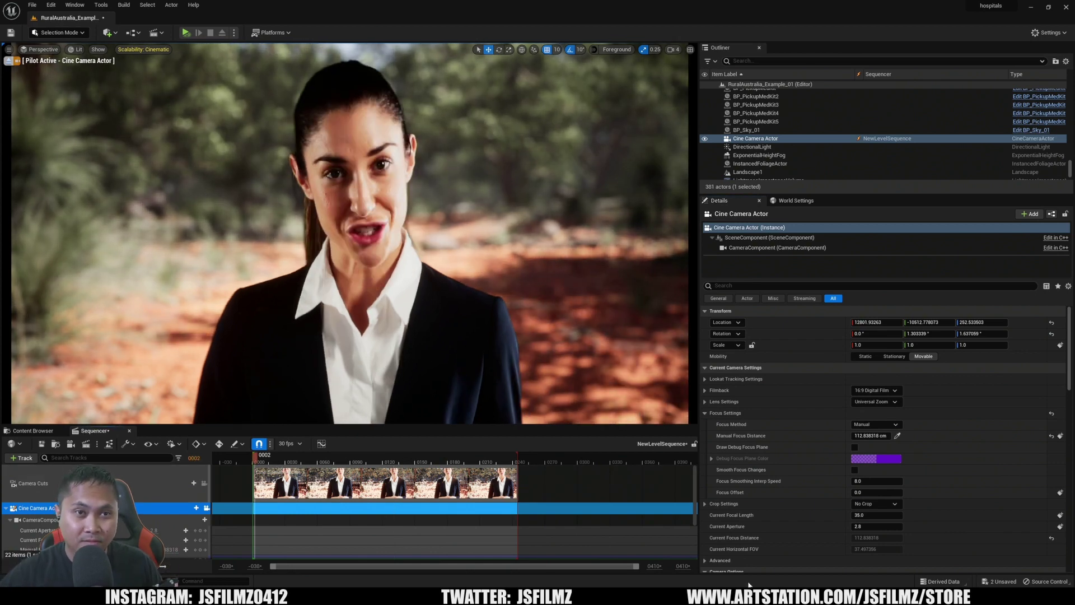